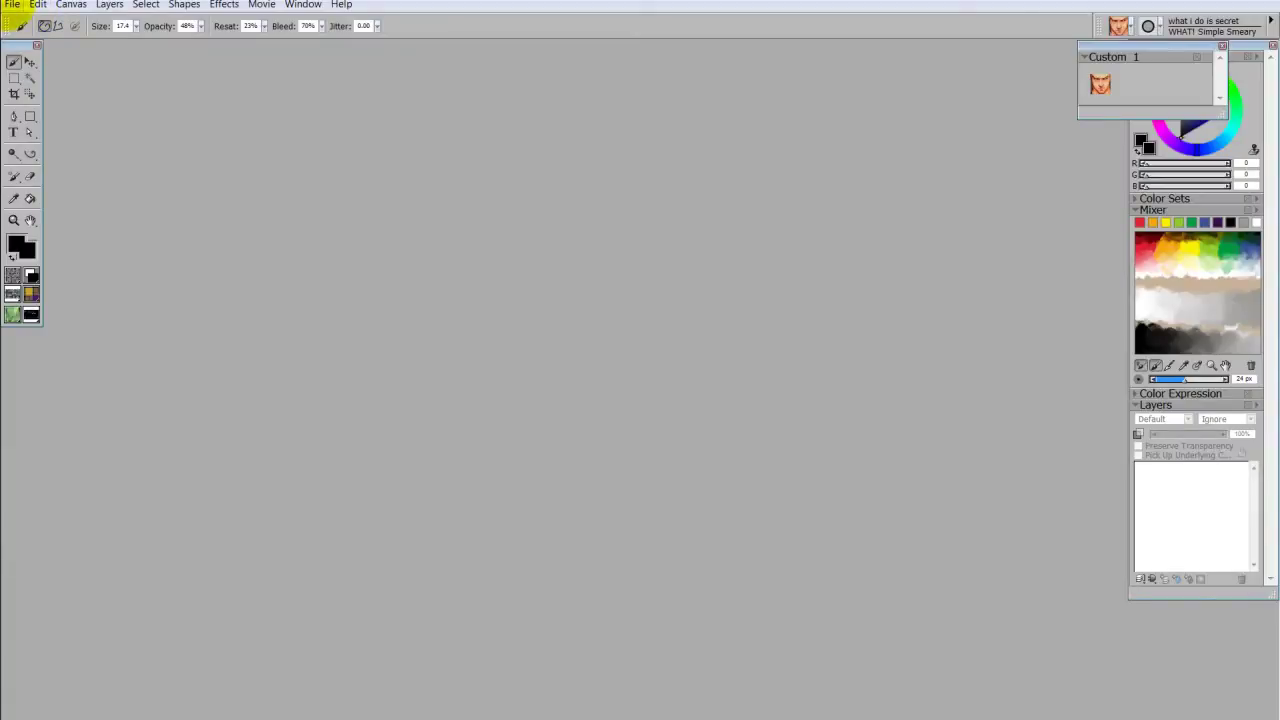
- Create a new blank 20 × 12 inch canvas through File > New
click(12, 5)
click(34, 20)
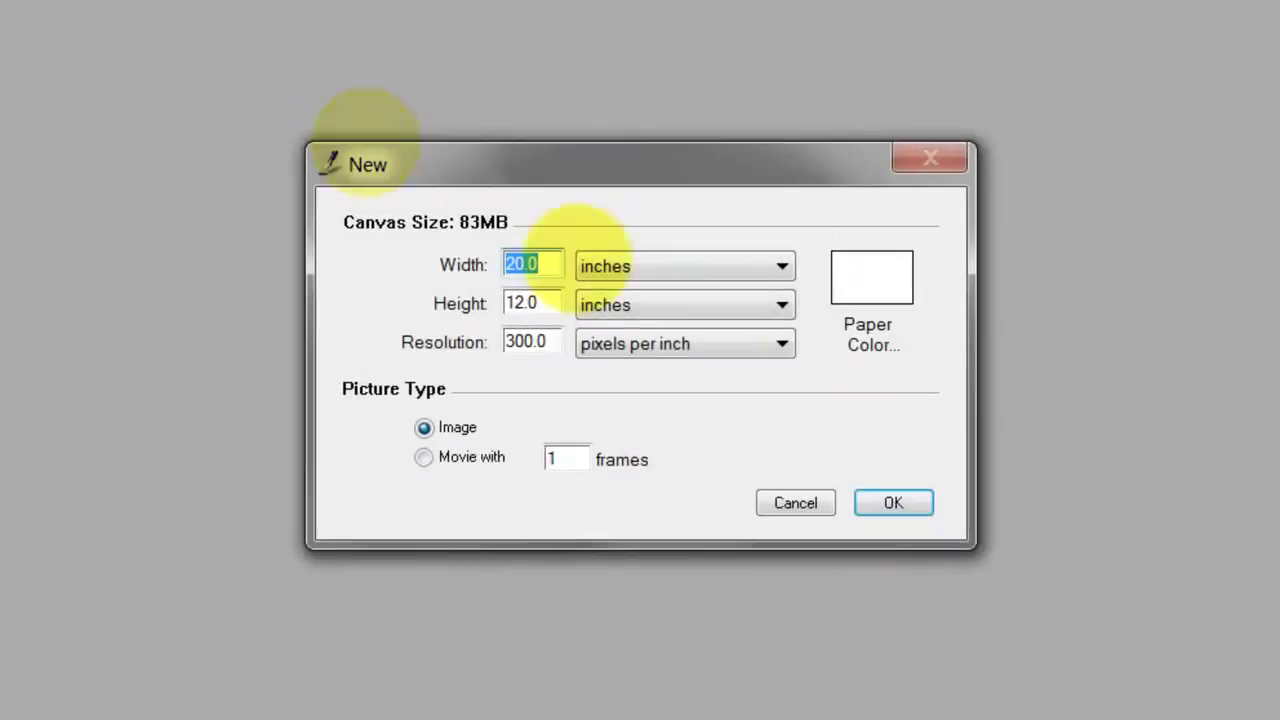
click(720, 460)
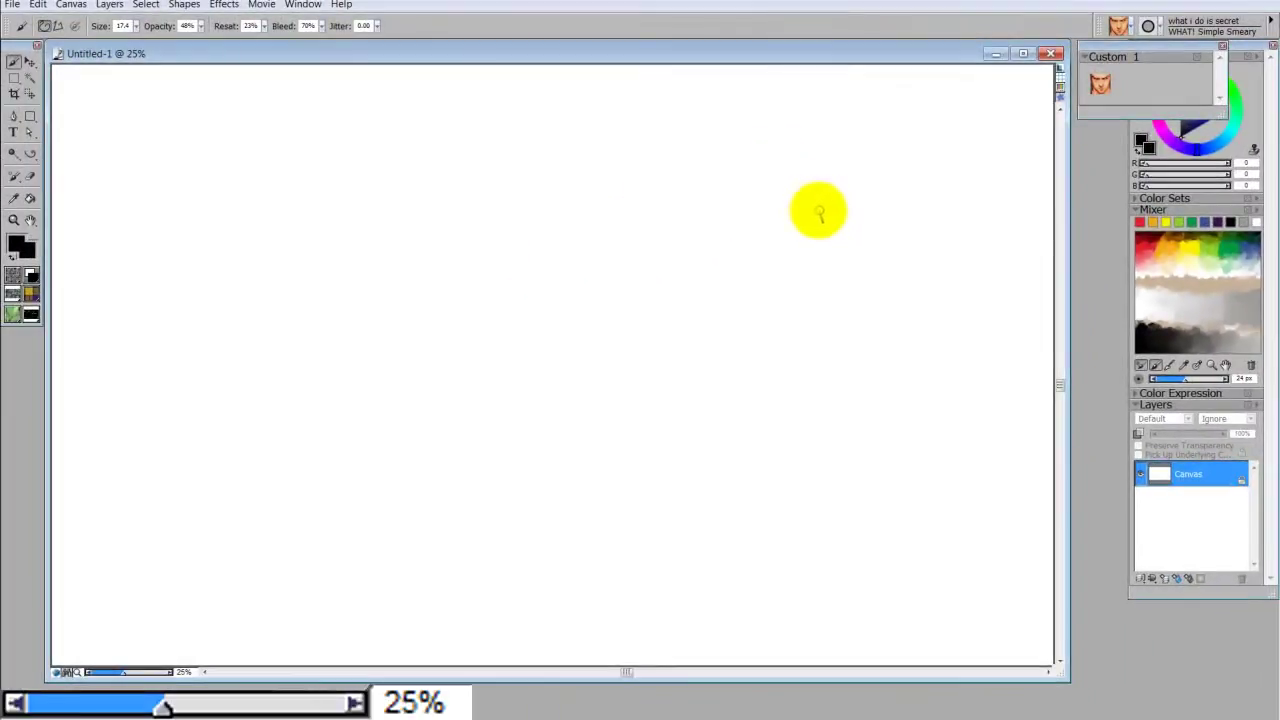
- Paint a thin black zigzag, then a thick zigzag and a dark dot at brush size 44.4
mouse_move(817, 209)
mouse_down()
mouse_move(759, 182)
mouse_move(769, 255)
mouse_move(603, 272)
mouse_move(515, 316)
mouse_move(425, 377)
mouse_move(403, 450)
mouse_up()
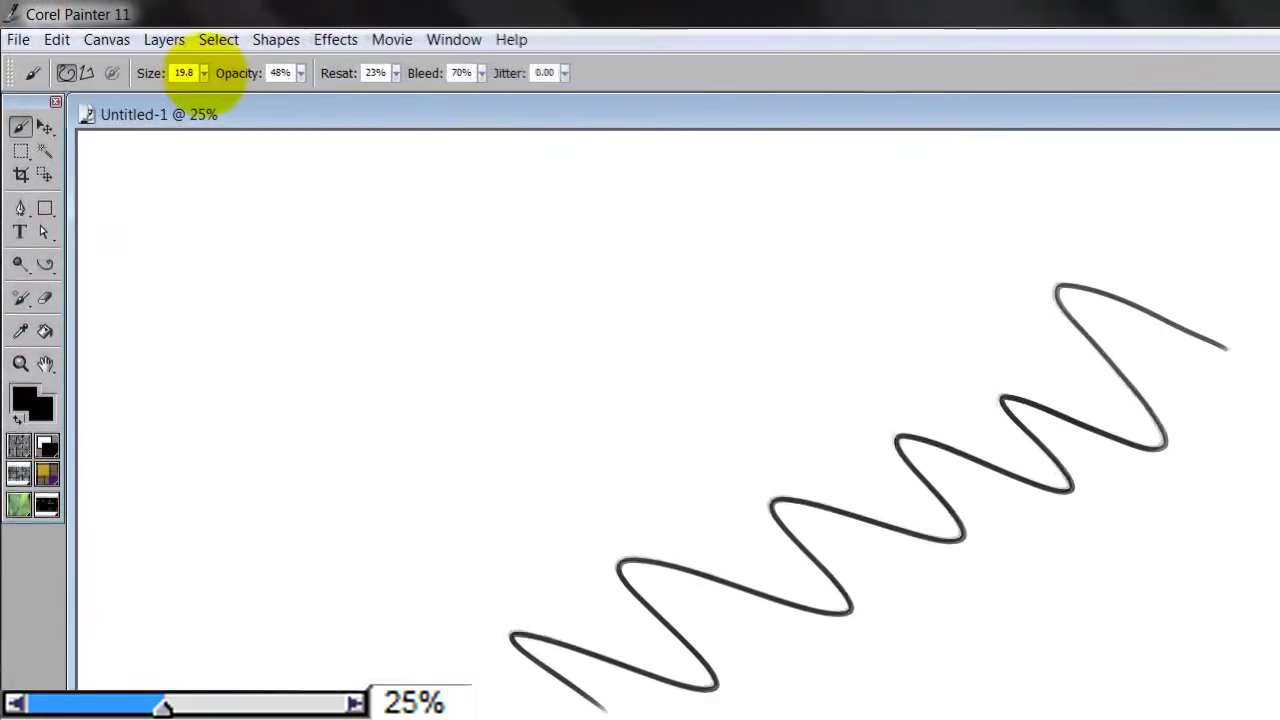
drag(166, 47, 200, 57)
mouse_move(949, 349)
mouse_down()
mouse_move(661, 469)
mouse_move(600, 570)
mouse_up()
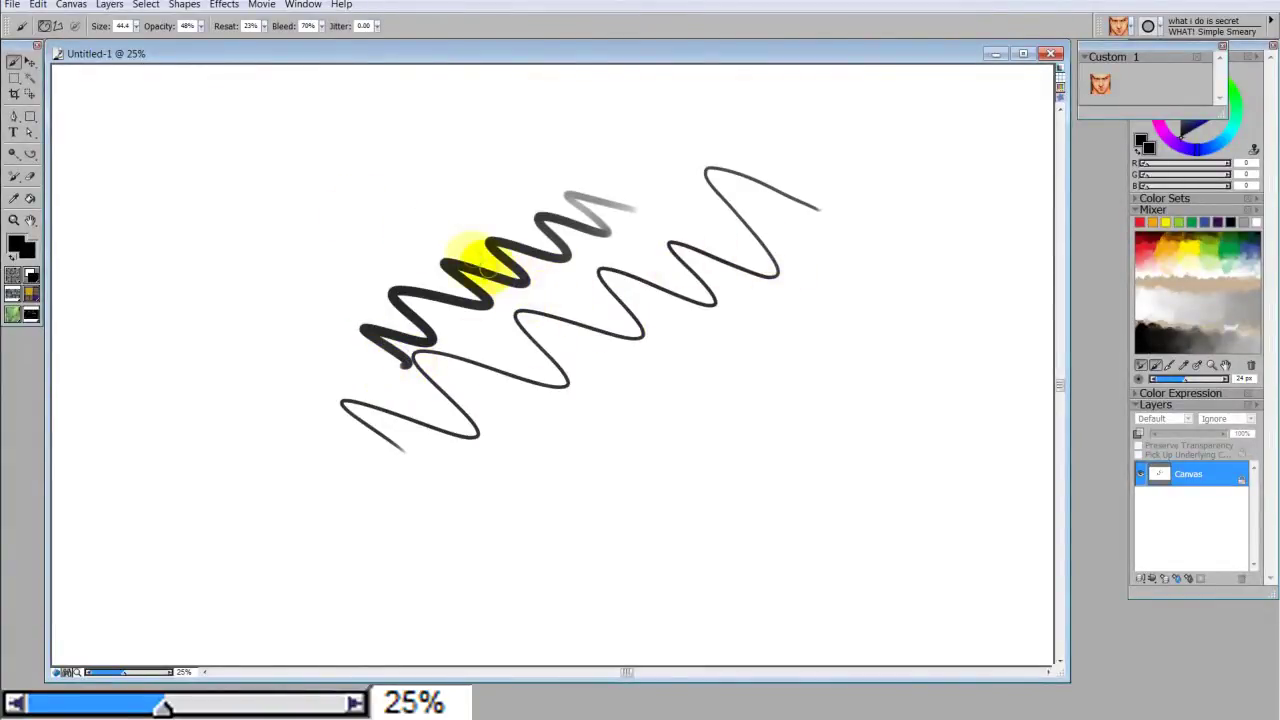
click(557, 292)
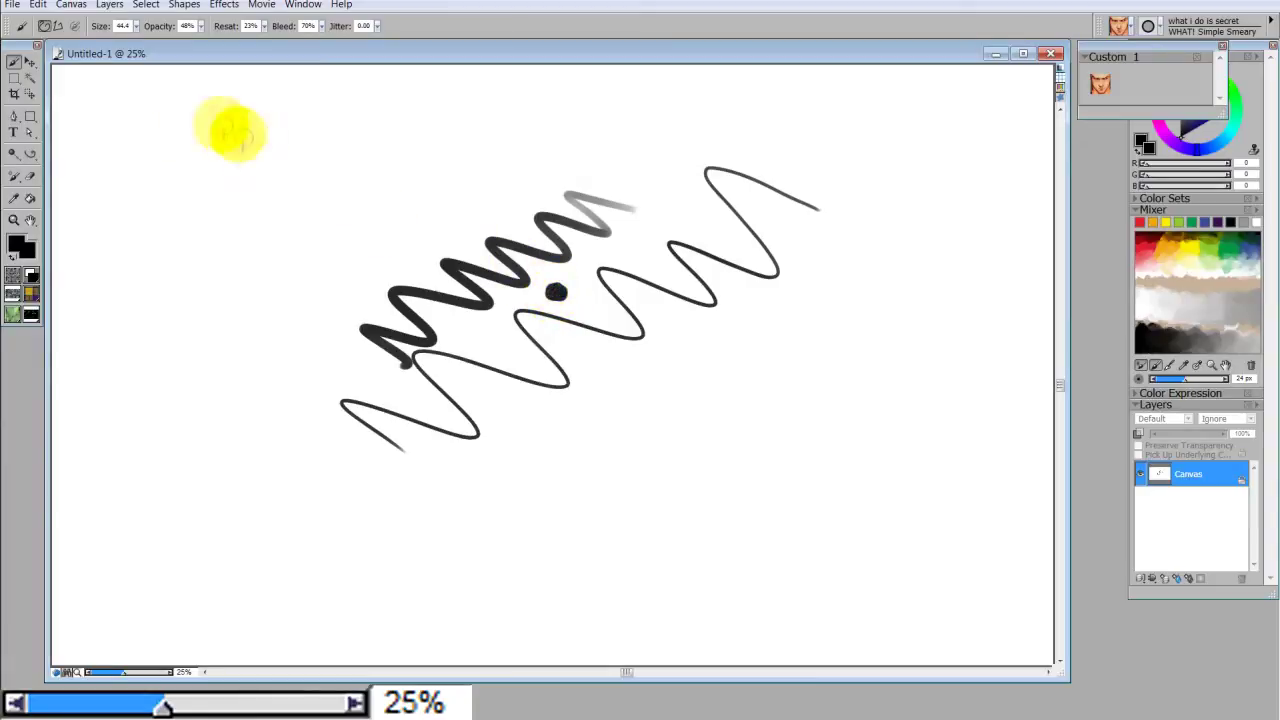
key(m)
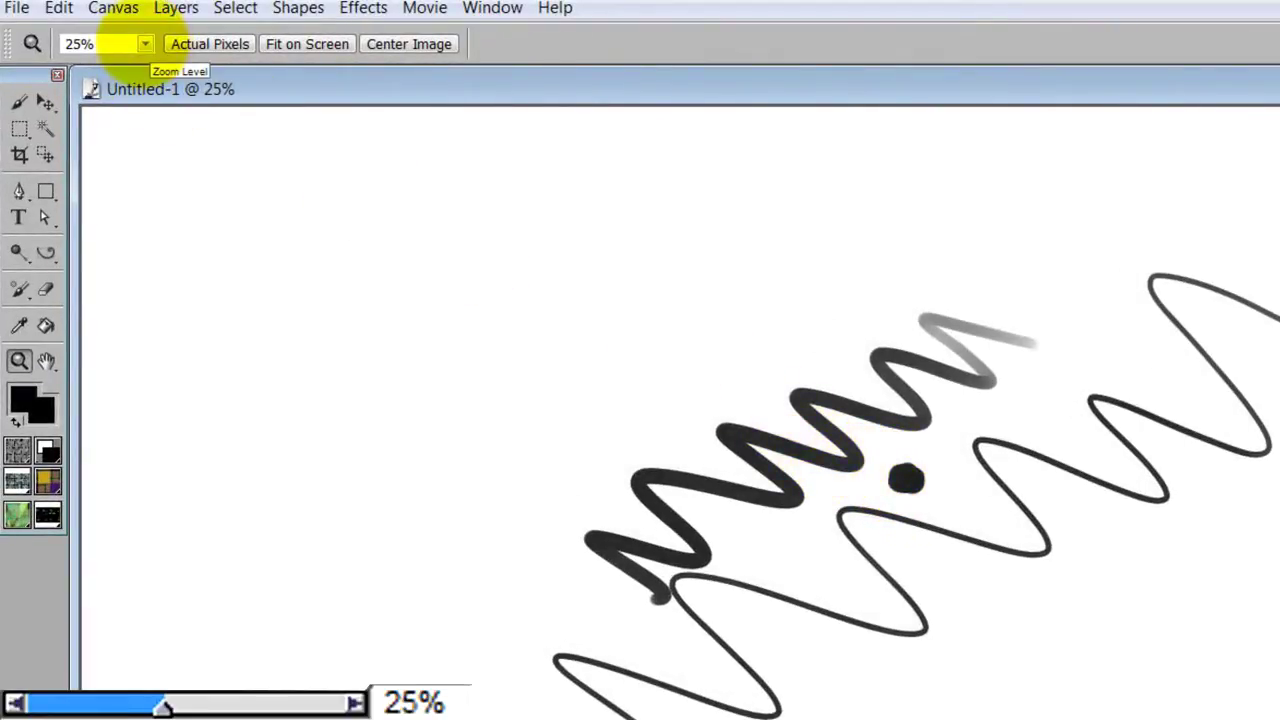
click(140, 44)
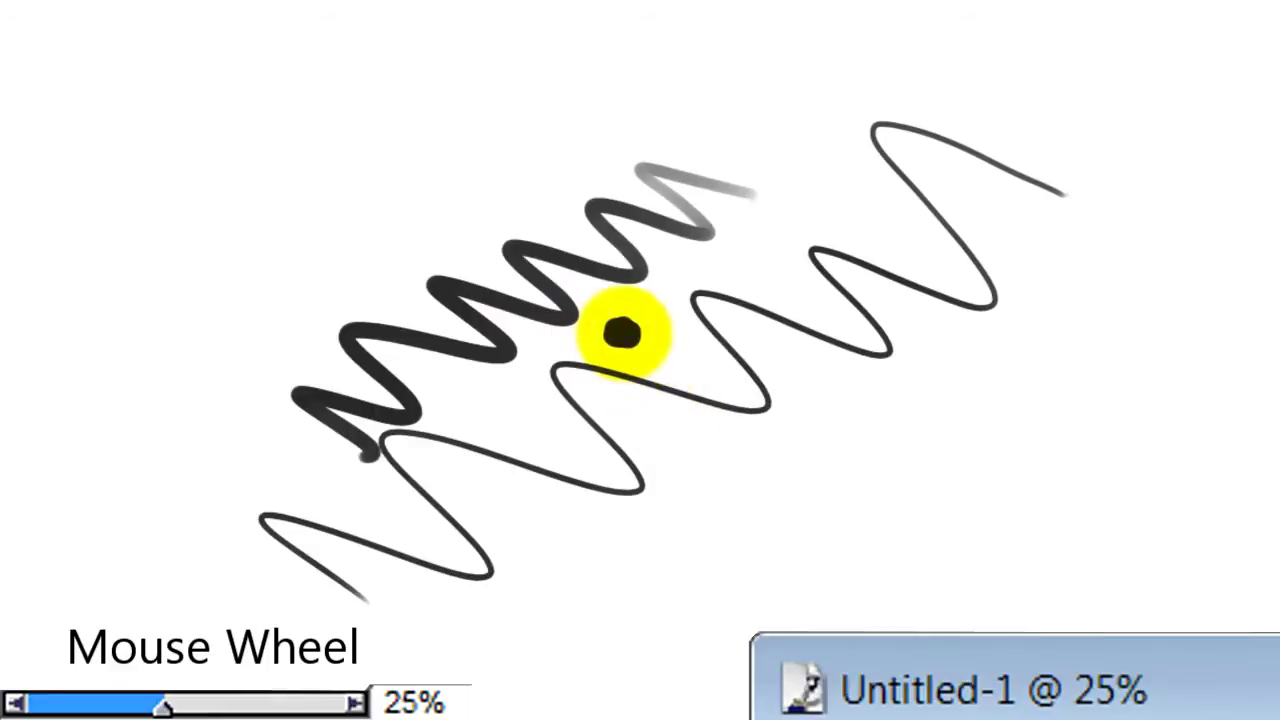
- Wheel-zoom over the dark dot from 25% up to about 109%
scroll(622, 333, up, 2)
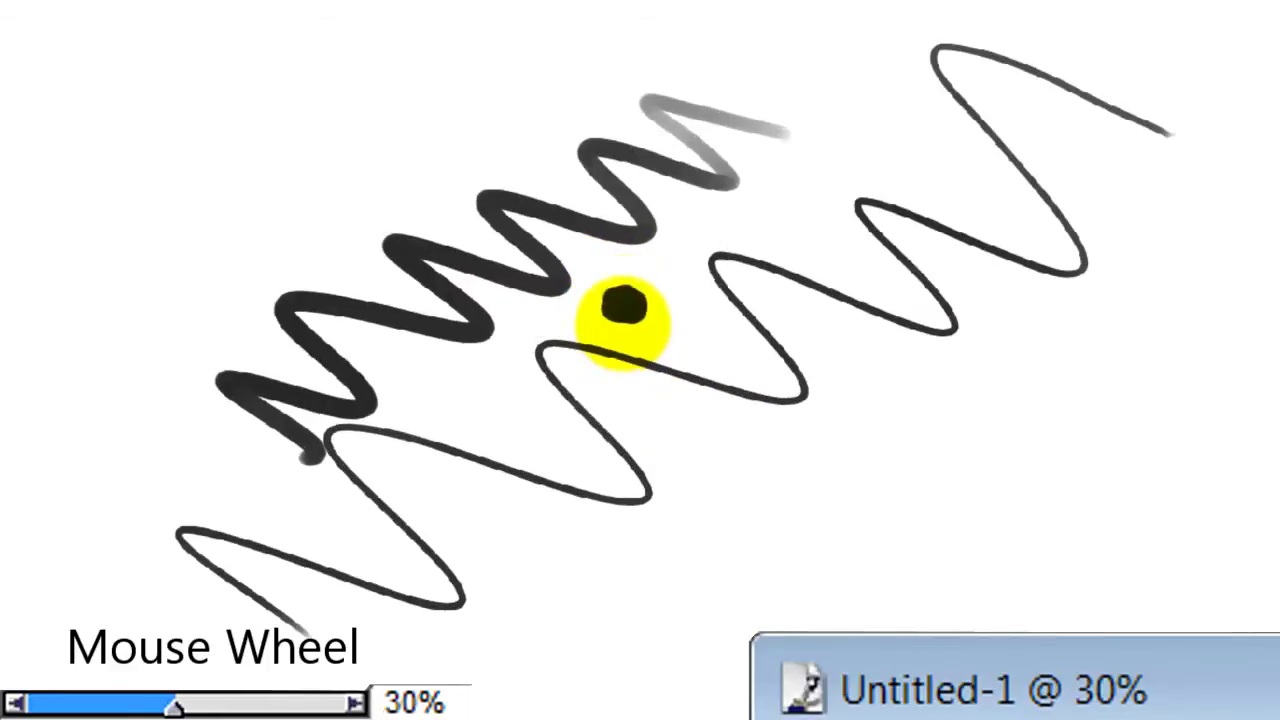
scroll(622, 308, up, 2)
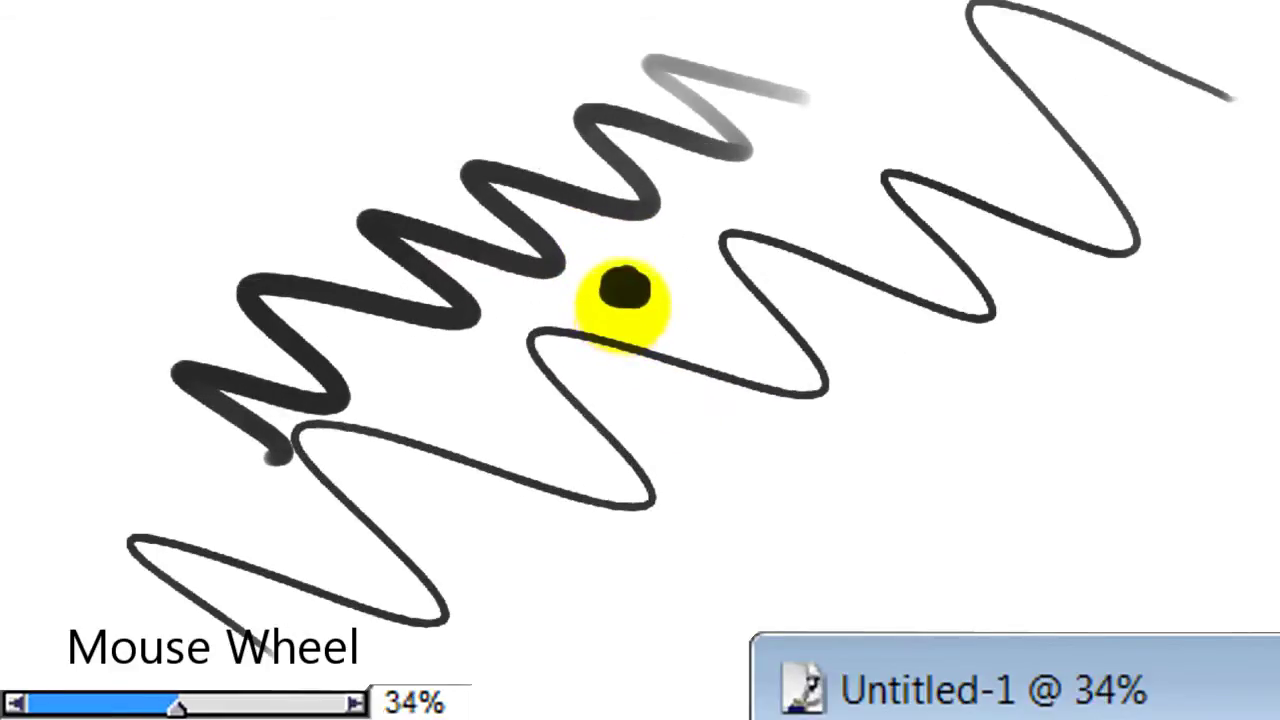
scroll(623, 286, up, 2)
scroll(622, 295, up, 2)
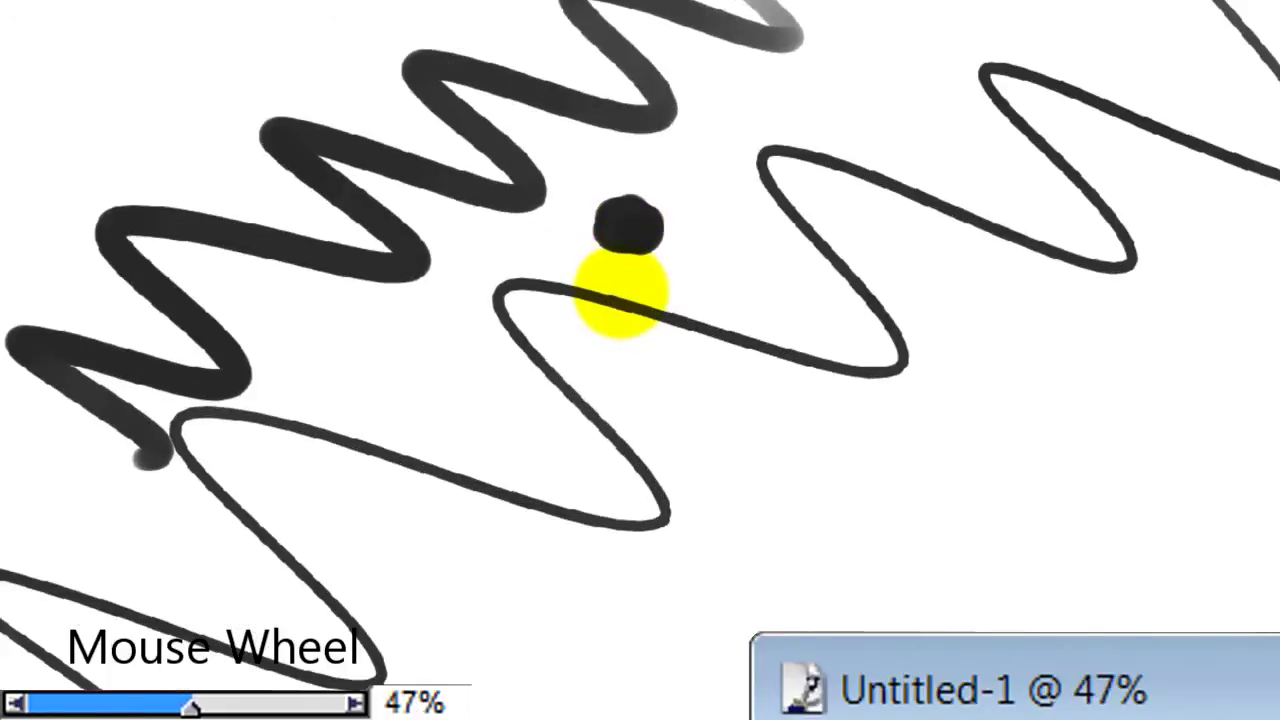
scroll(622, 285, up, 4)
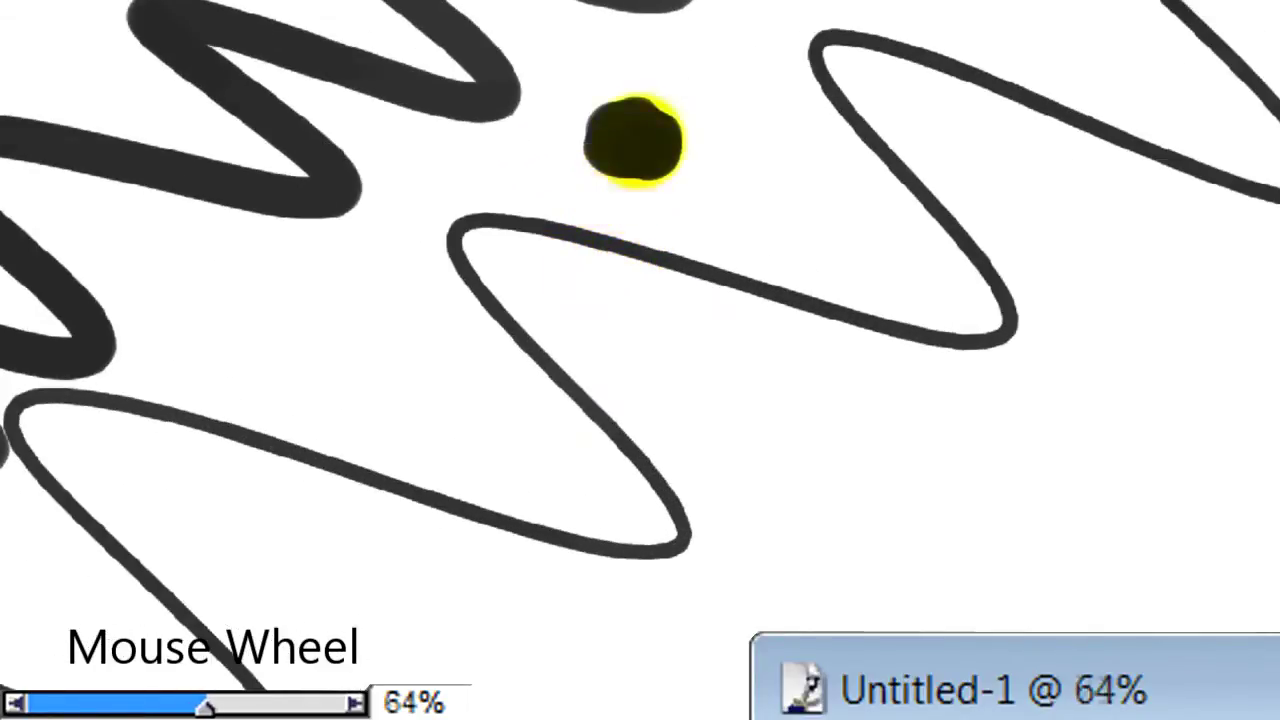
scroll(636, 100, up, 1)
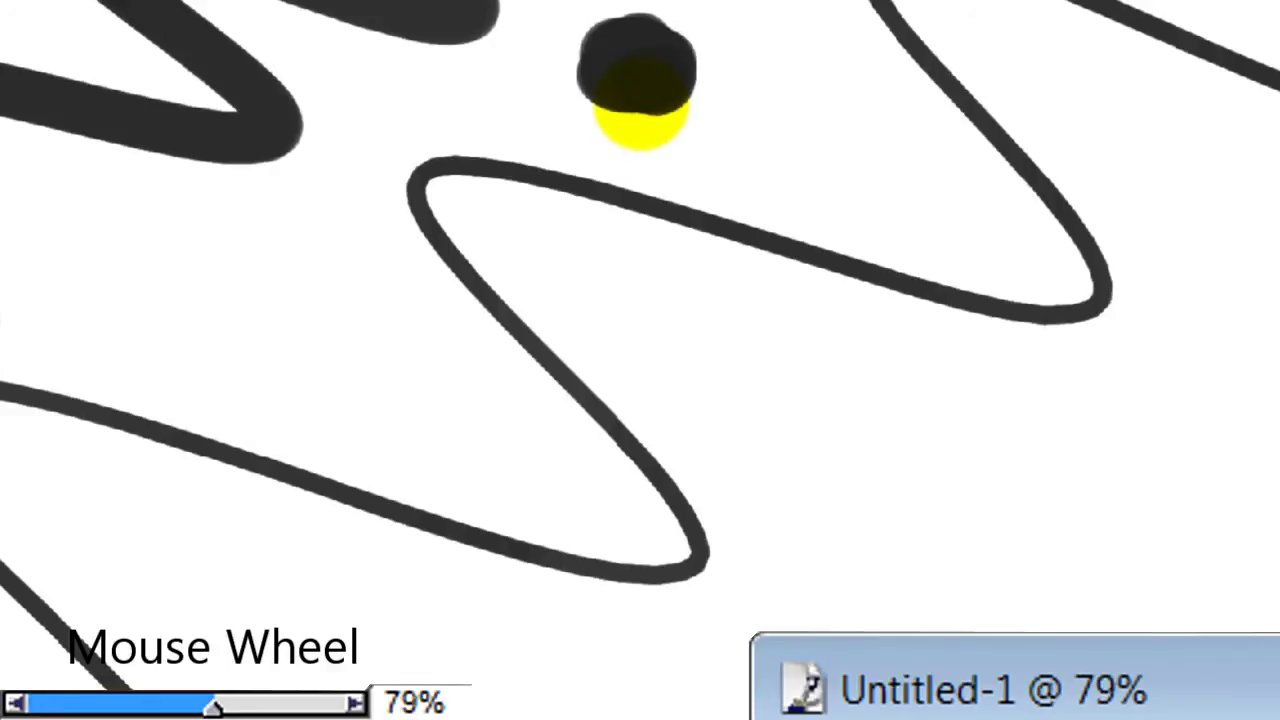
scroll(640, 112, up, 2)
scroll(640, 100, up, 1)
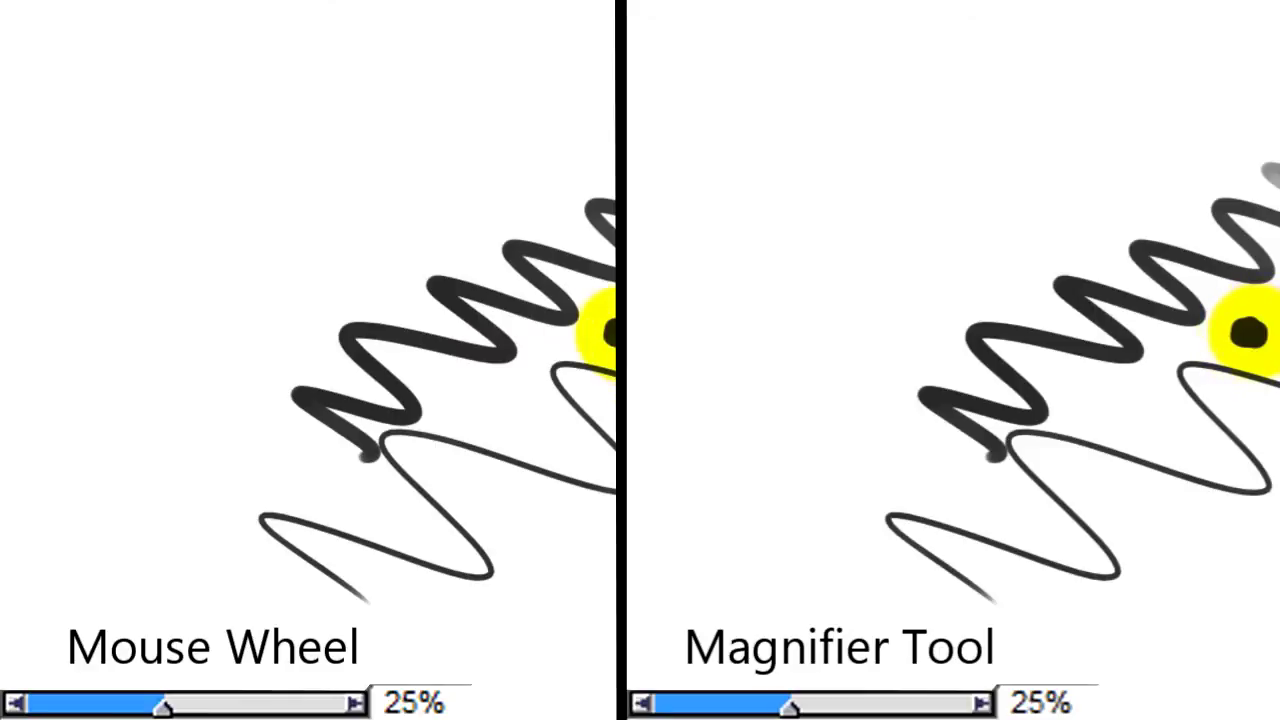
- Zoom in on the zigzags through 33%, 50% and 75% to 100% with wheel and Magnifier
scroll(600, 328, up, 1)
click(1245, 332)
scroll(600, 315, up, 1)
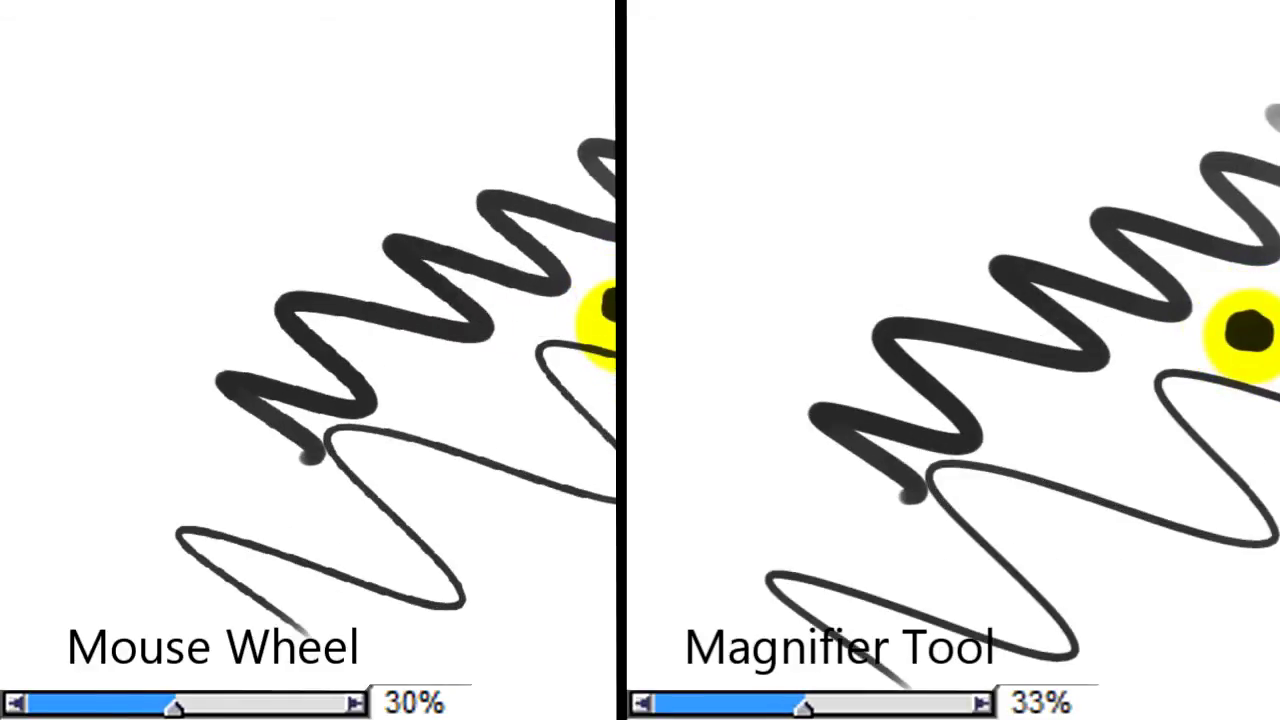
click(1245, 332)
scroll(600, 310, up, 1)
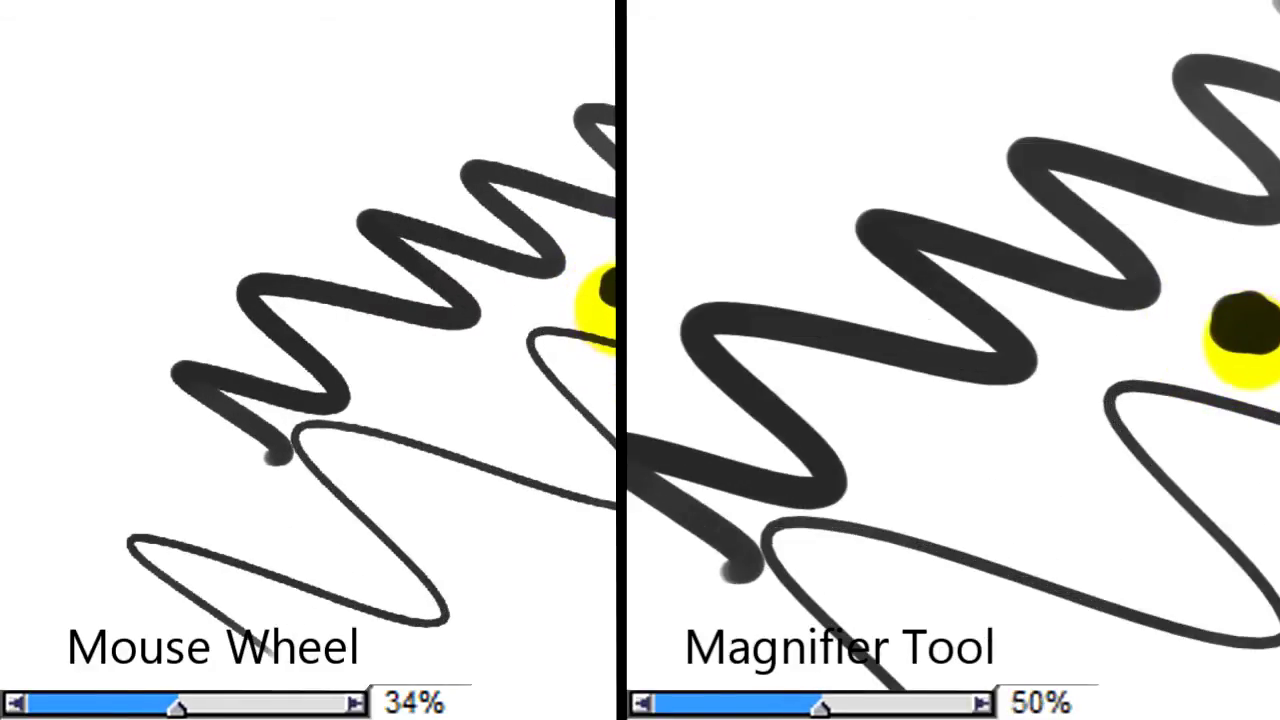
click(1245, 328)
scroll(600, 305, up, 1)
click(1240, 322)
scroll(600, 295, up, 2)
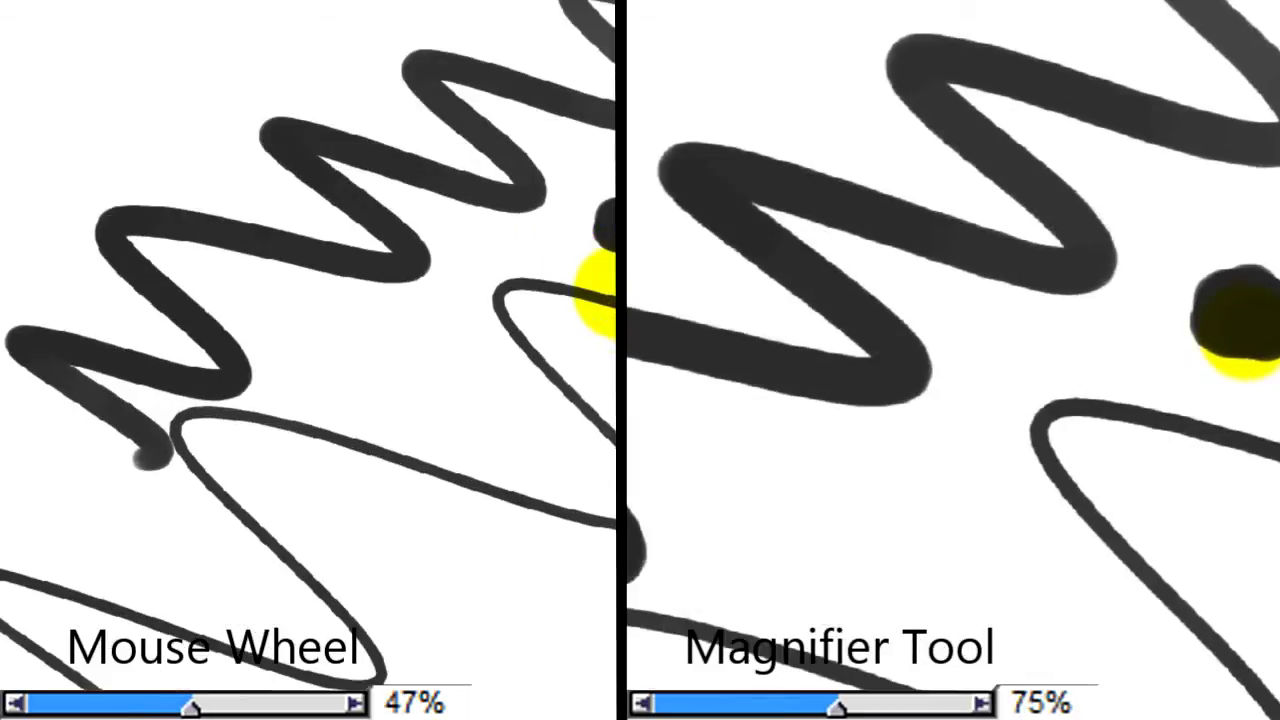
click(1240, 325)
- Magnify the ink strokes further to 150%
scroll(600, 285, up, 1)
scroll(600, 265, up, 2)
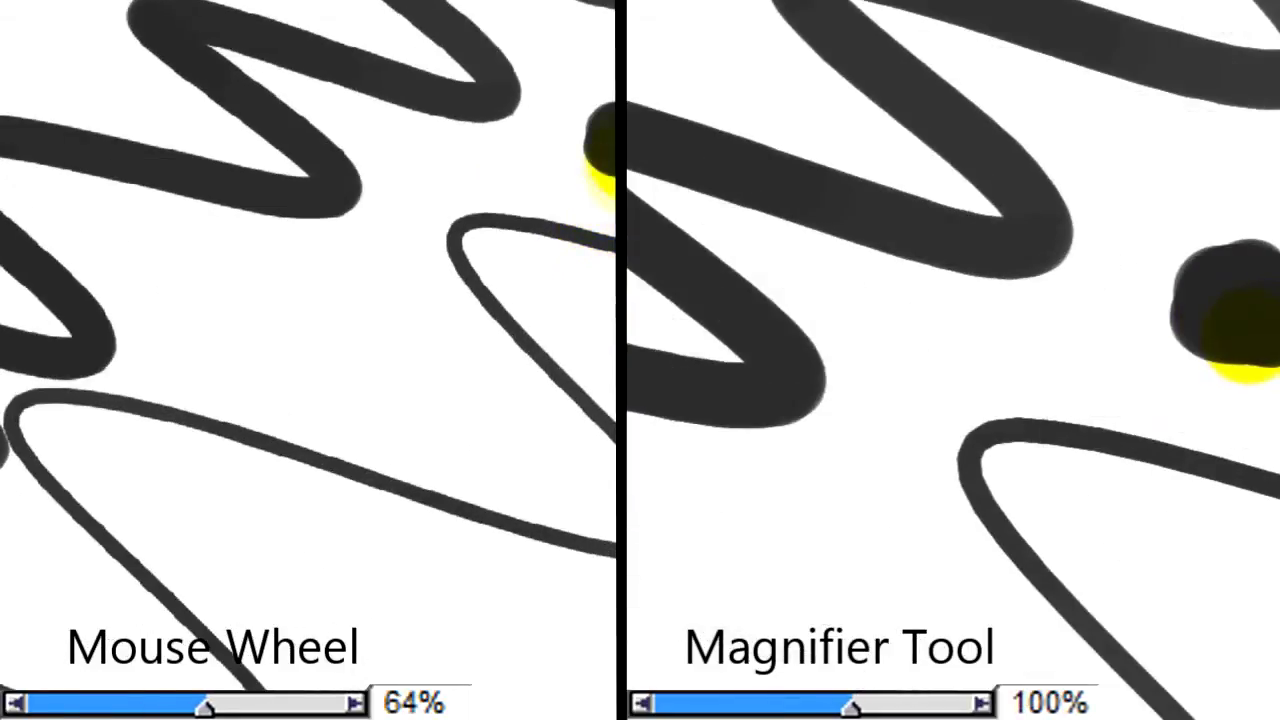
scroll(600, 150, up, 1)
scroll(600, 130, up, 1)
click(1240, 335)
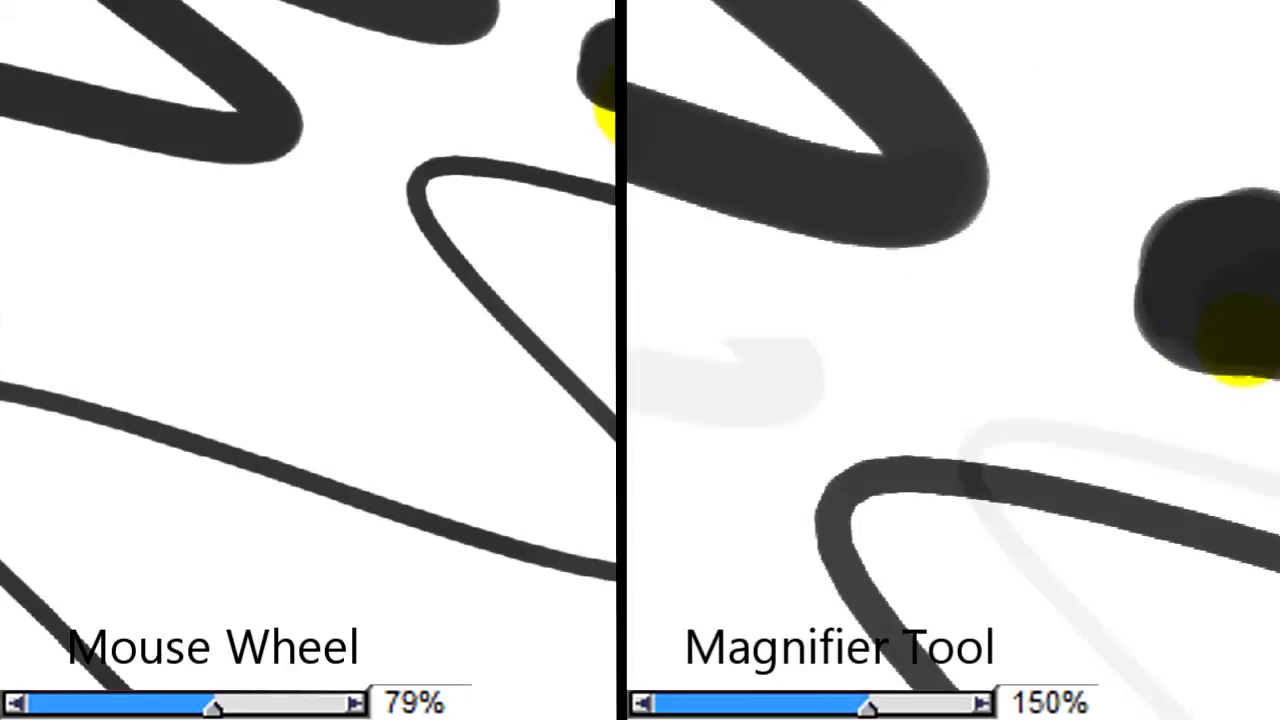
scroll(600, 110, up, 2)
scroll(605, 95, up, 1)
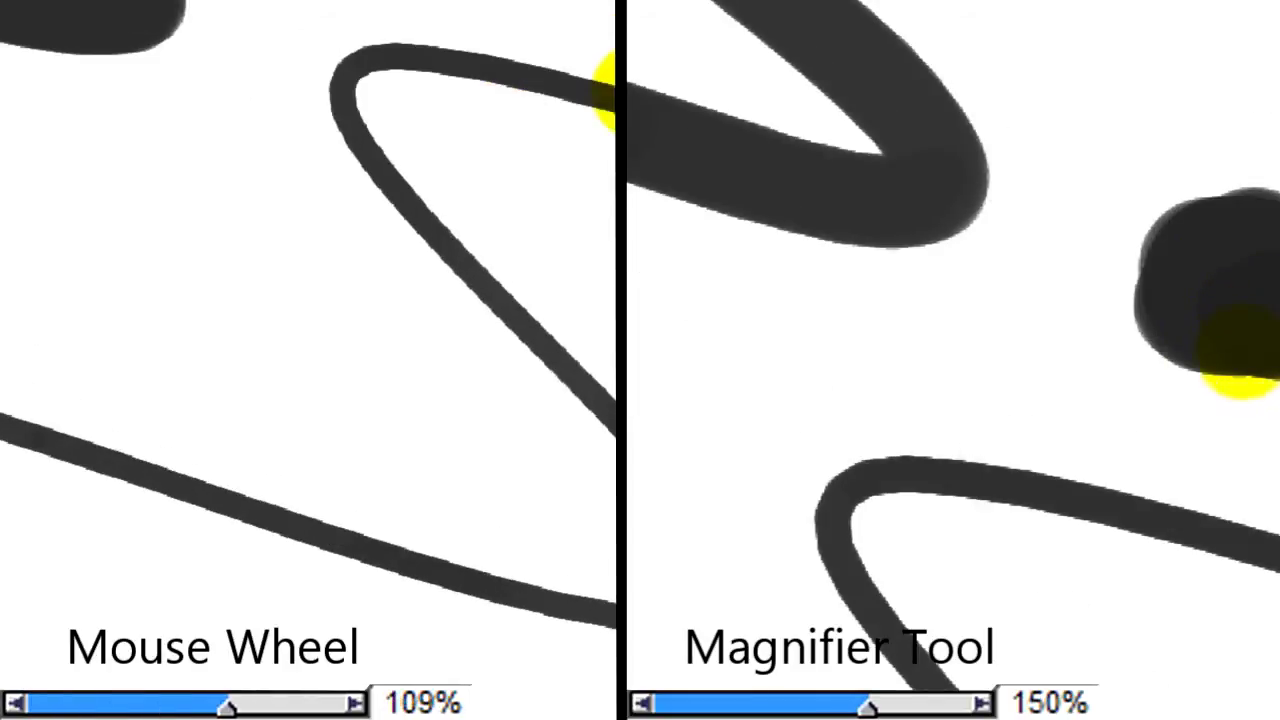
- Zoom out to 25% from the Magnifier's right-click menu, then wheel to 33%
right_click(1240, 355)
click(1258, 443)
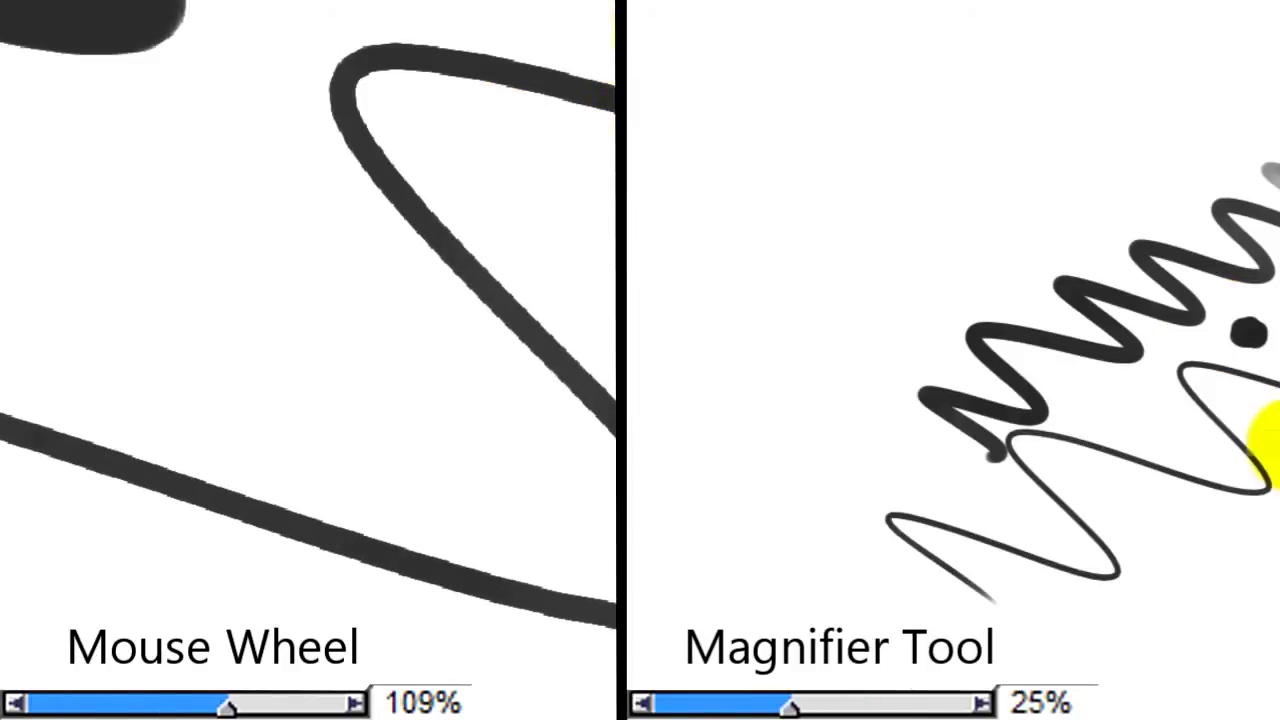
scroll(605, 35, down, 7)
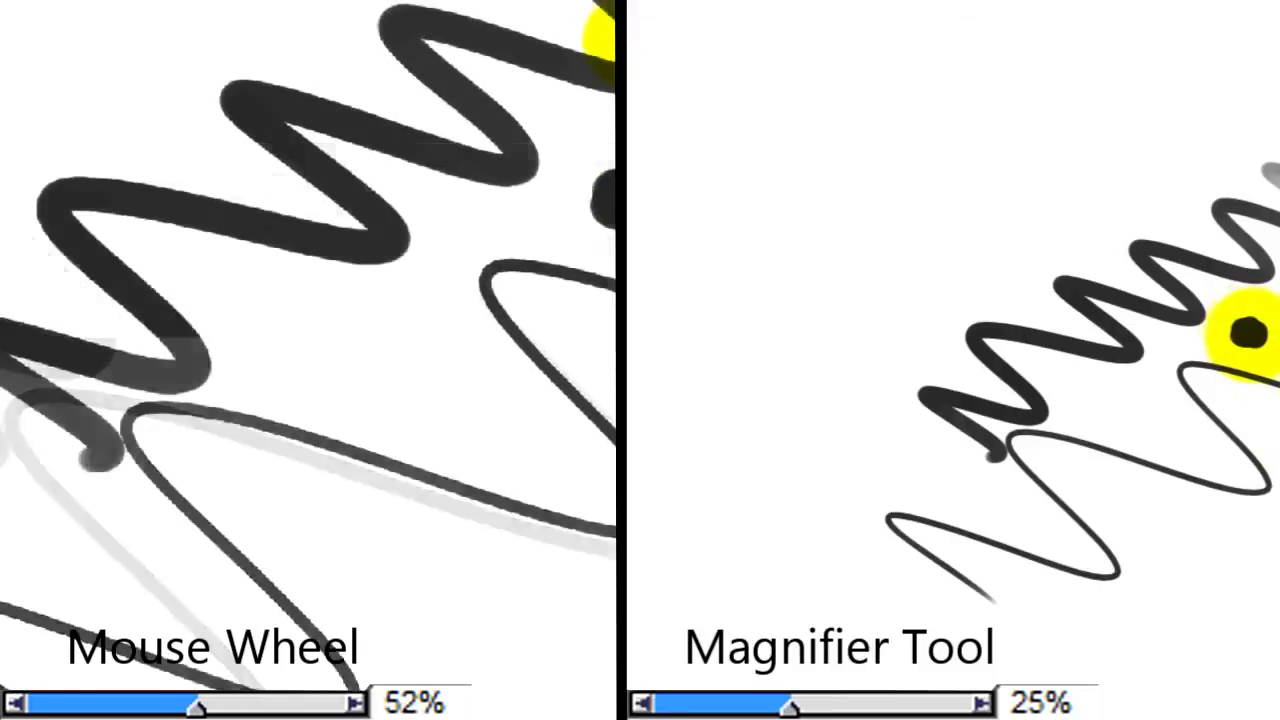
scroll(600, 35, down, 4)
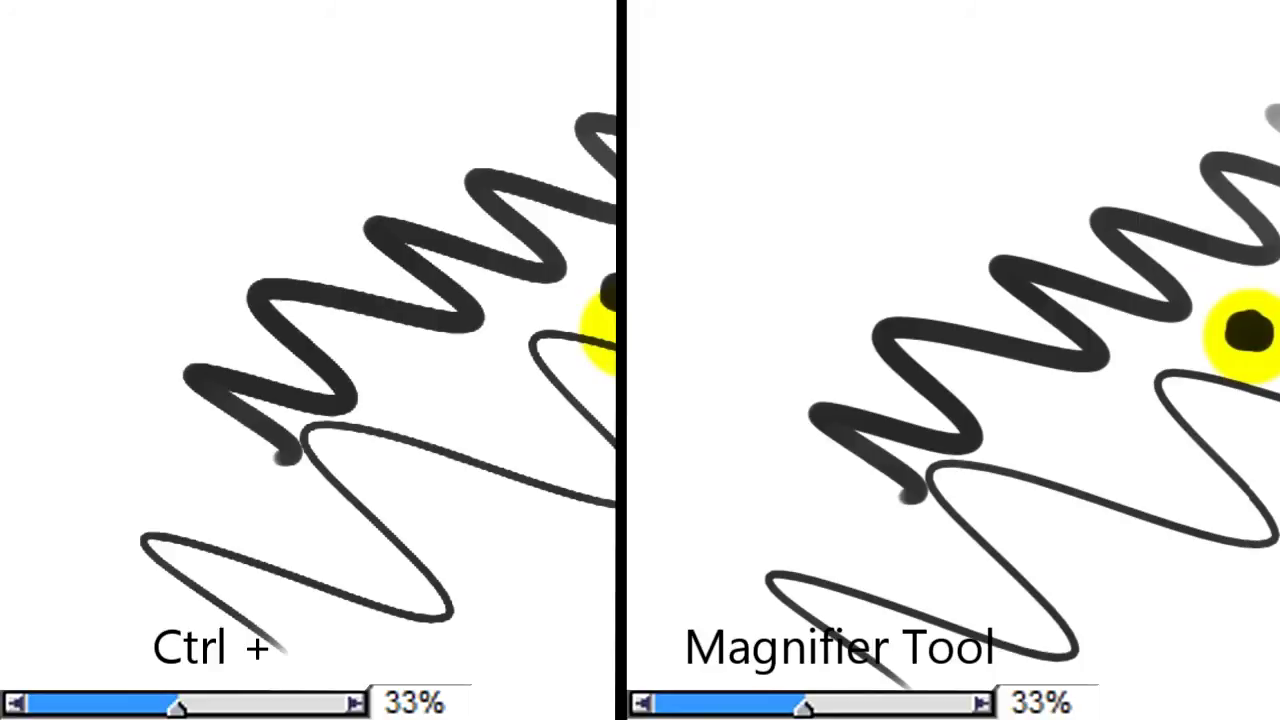
- Step the zoom up through 50%, 66%, 75% to 100%, dip to 50%, return to 100%
key(ctrl+plus)
click(1247, 331)
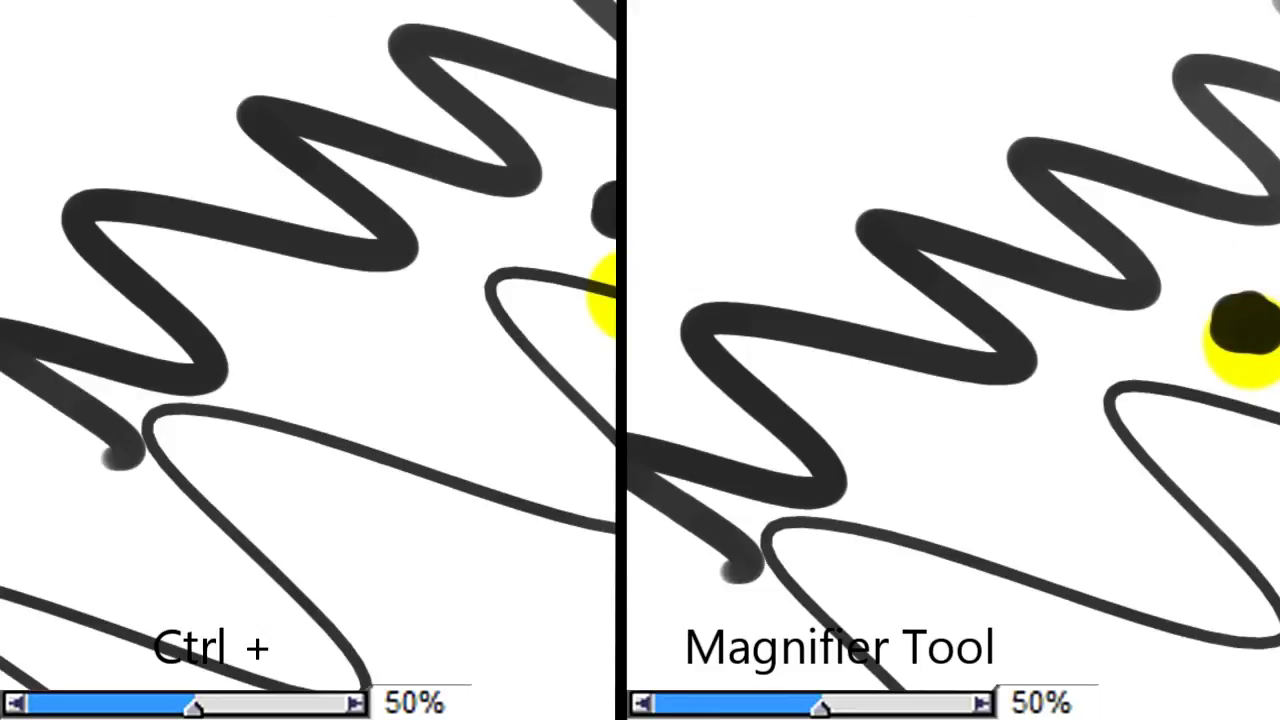
key(ctrl+plus)
click(1247, 328)
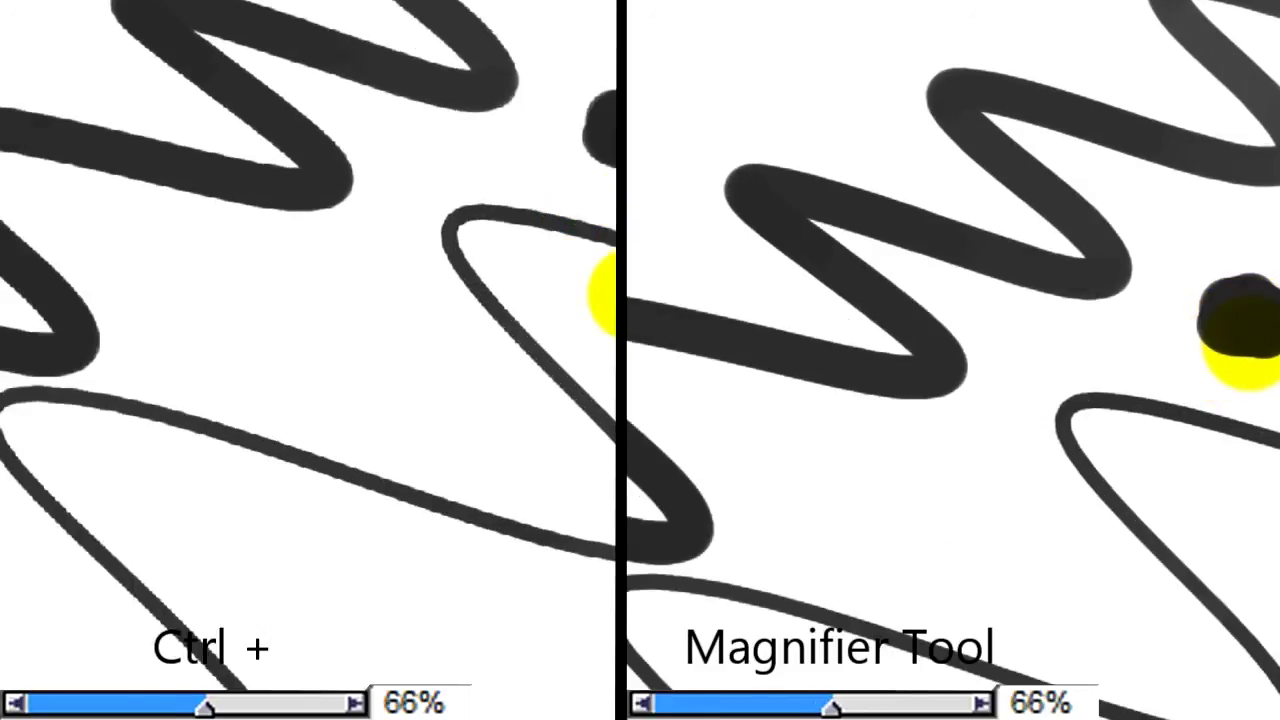
key(ctrl+plus)
click(1245, 322)
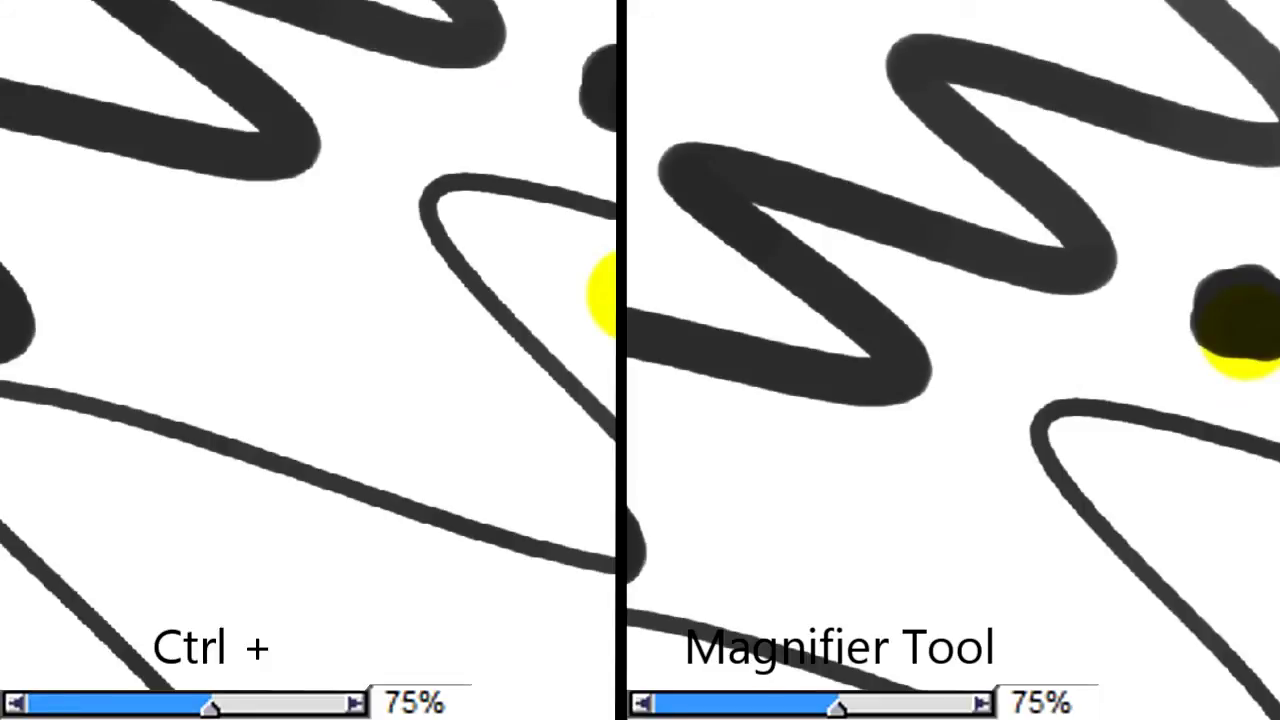
key(ctrl+plus)
click(1240, 322)
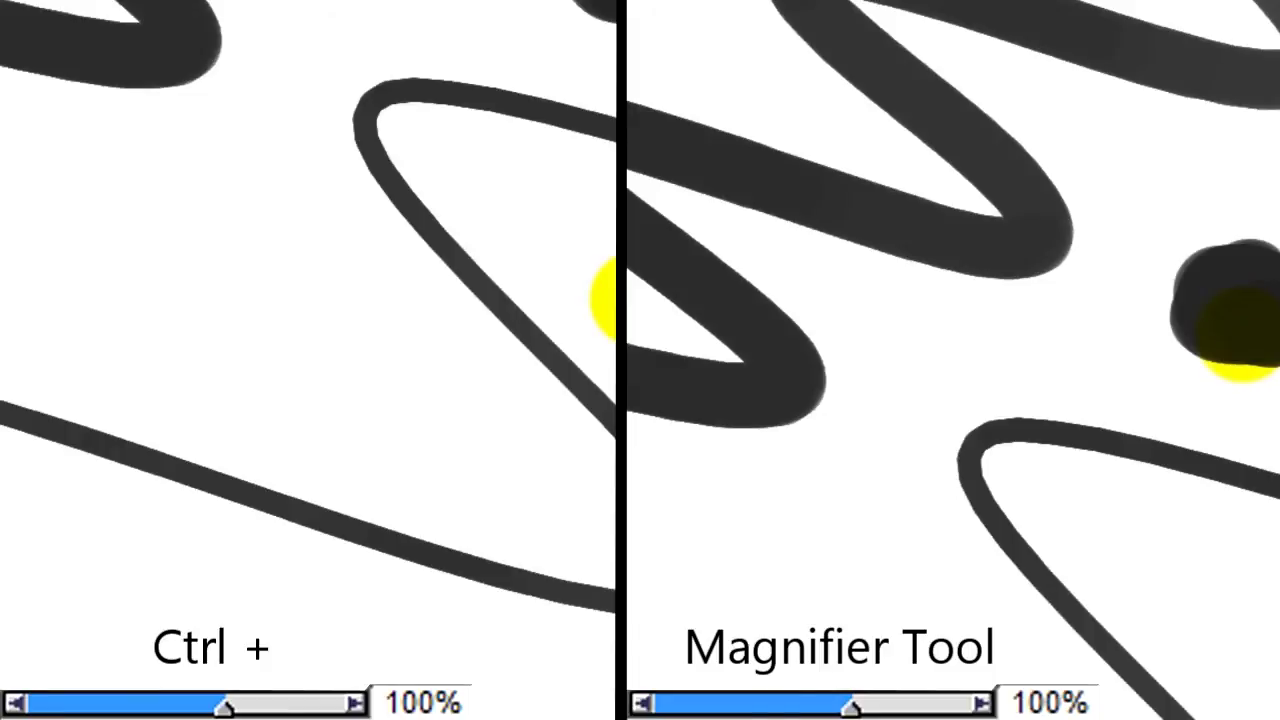
key(ctrl+minus)
alt+click(1240, 325)
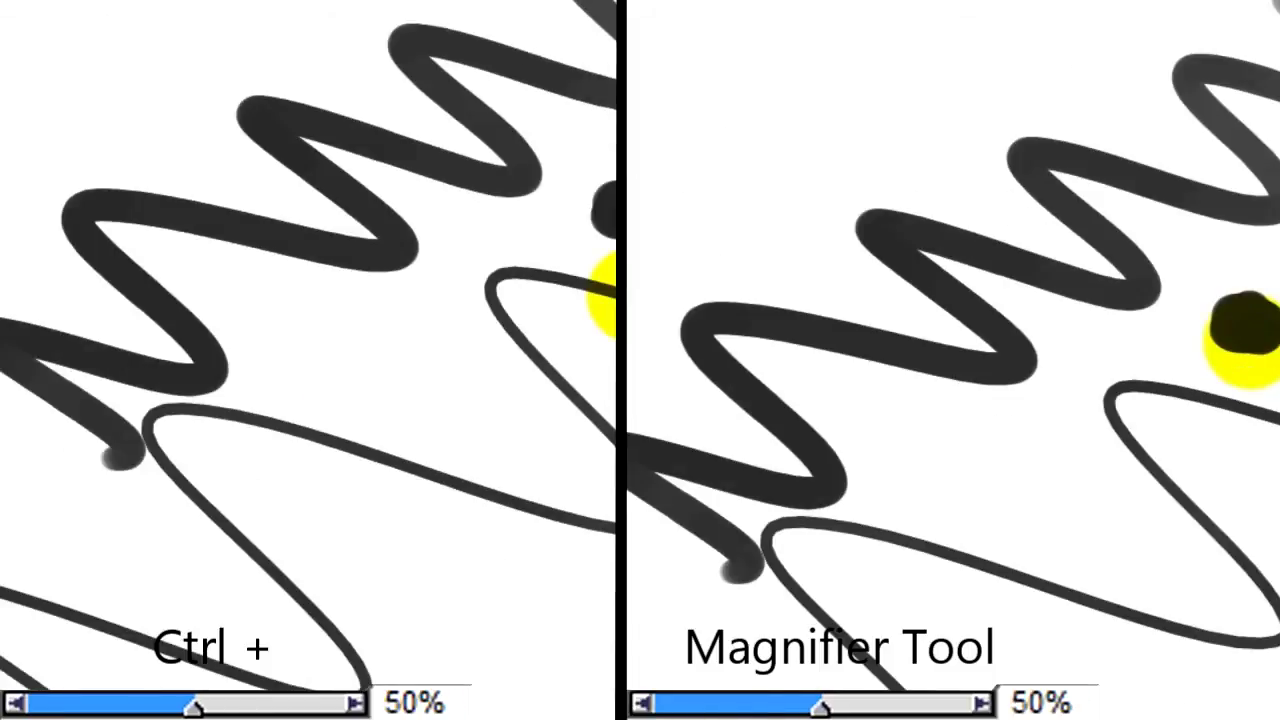
key(ctrl+plus)
click(1245, 322)
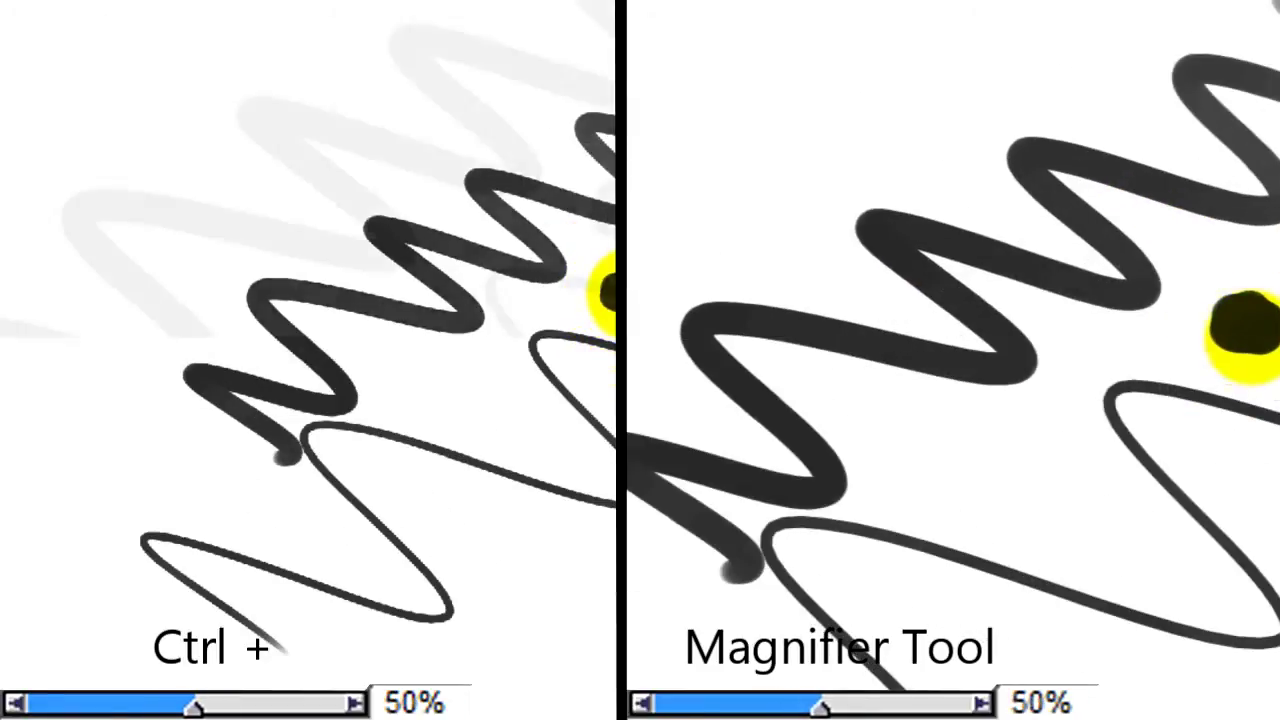
- Step the zoom up again through 66%, 75% and 100% to 150%
click(1245, 322)
key(ctrl+plus)
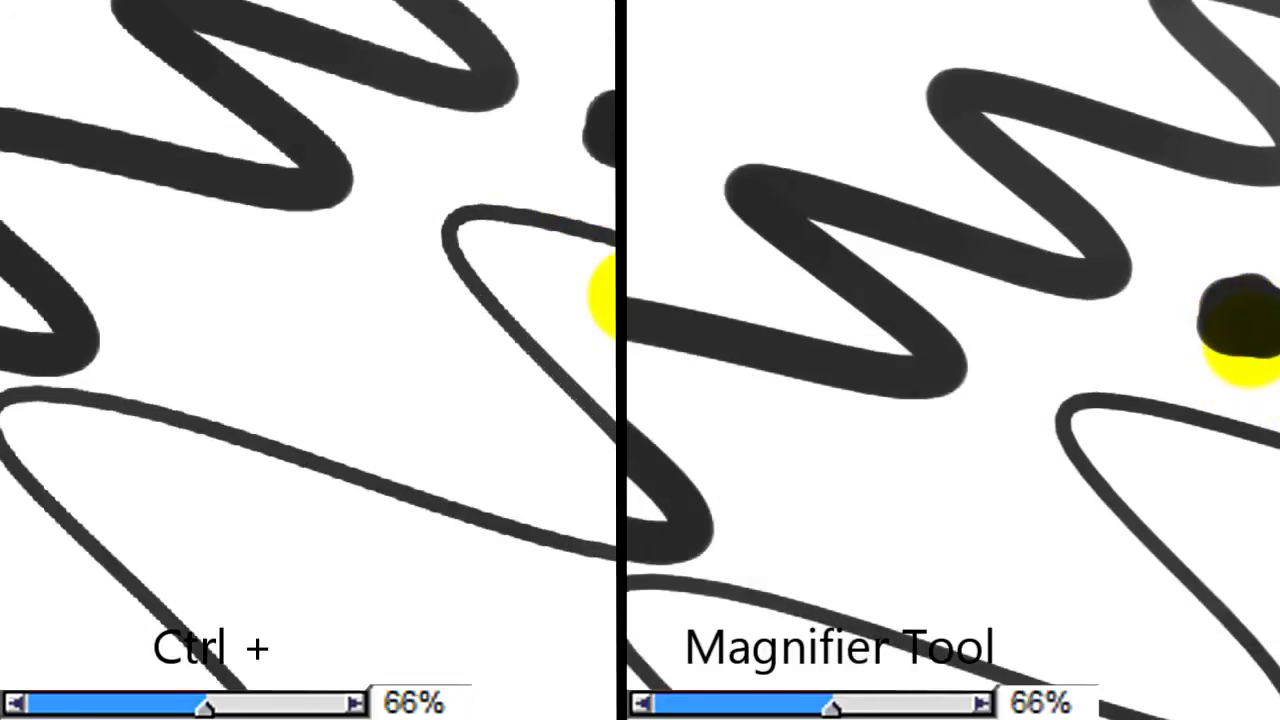
click(1238, 320)
key(ctrl+plus)
click(1238, 320)
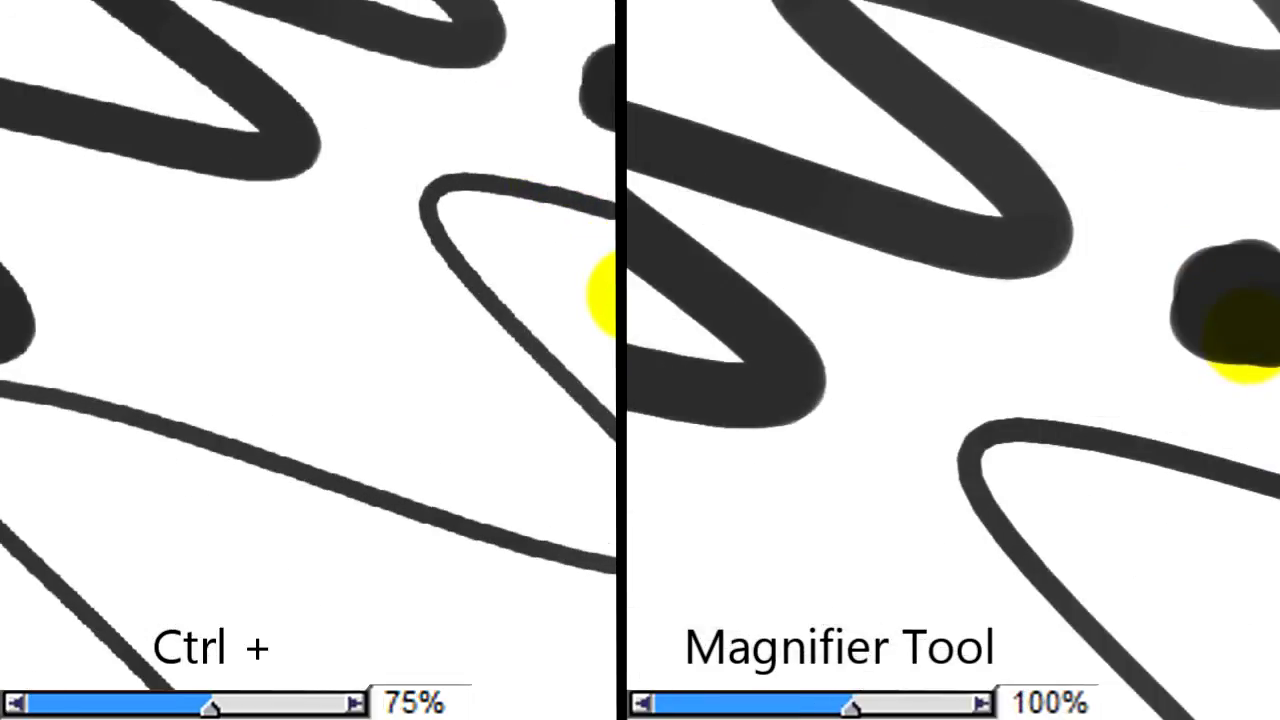
key(ctrl+plus)
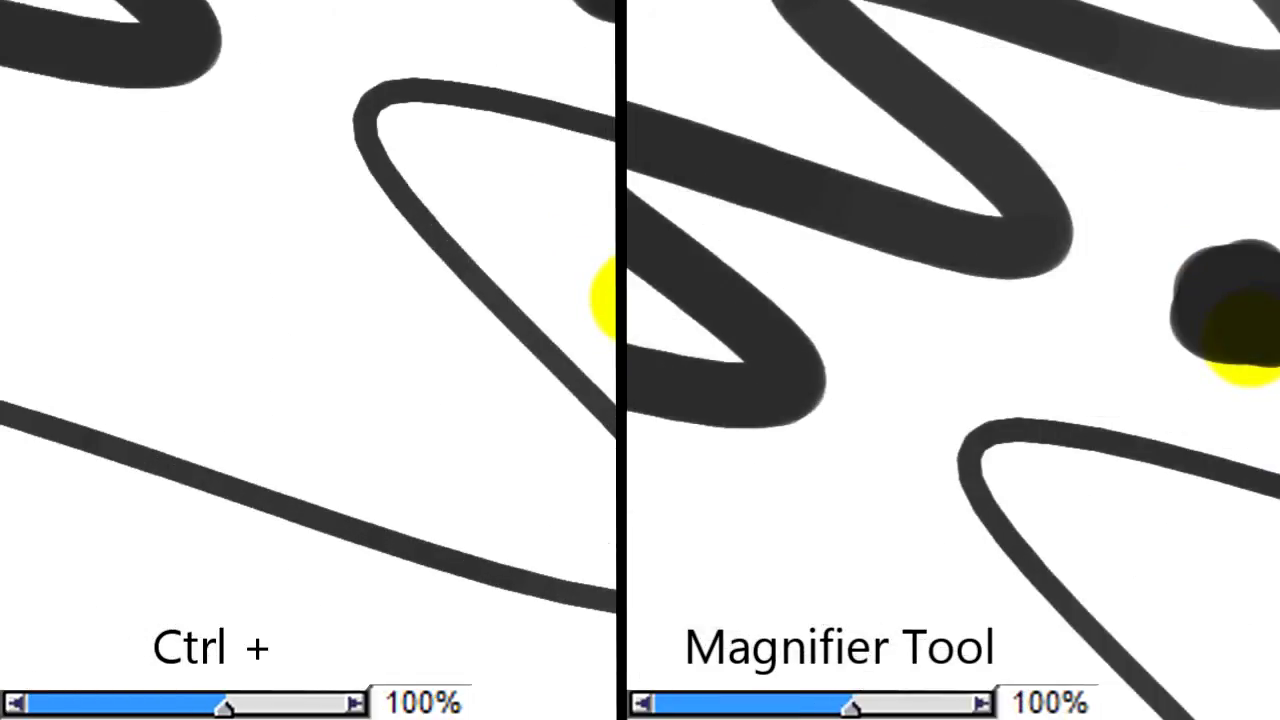
click(1238, 320)
key(ctrl+plus)
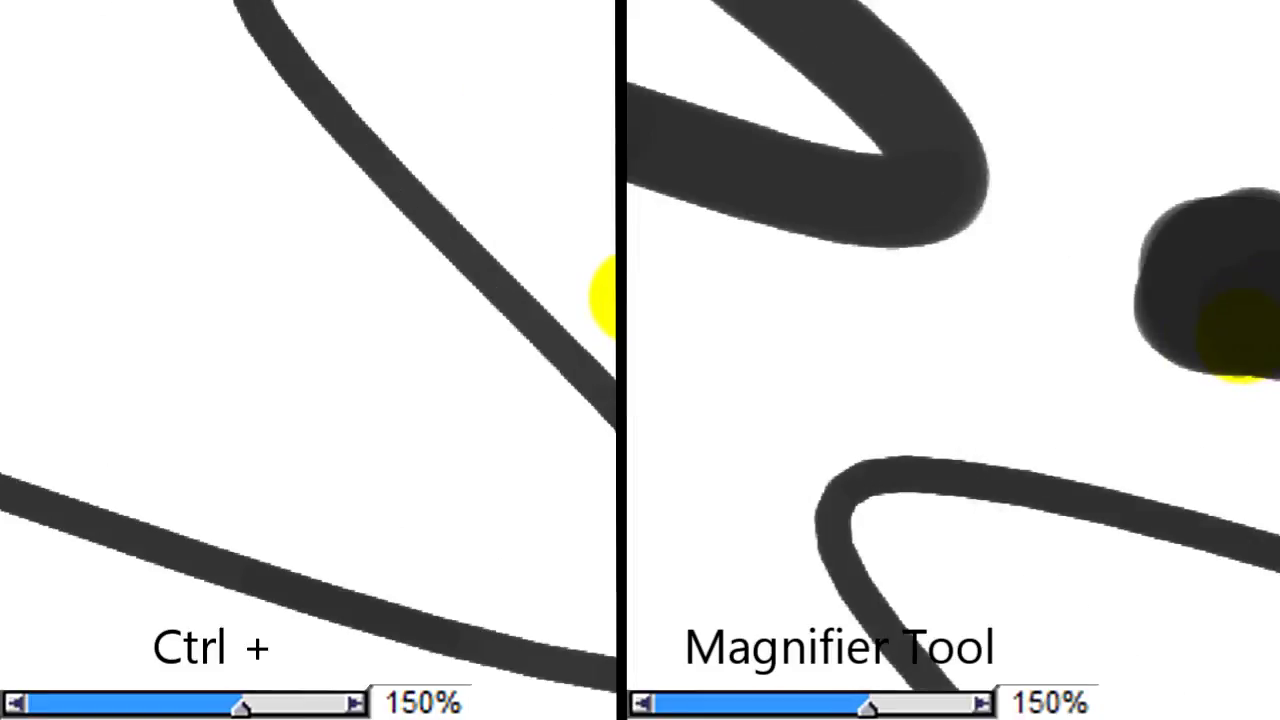
- Zoom back out from 150% through 100% and 50% down to 25%
key(ctrl+minus)
key(ctrl+minus)
key(ctrl+minus)
key(ctrl+minus)
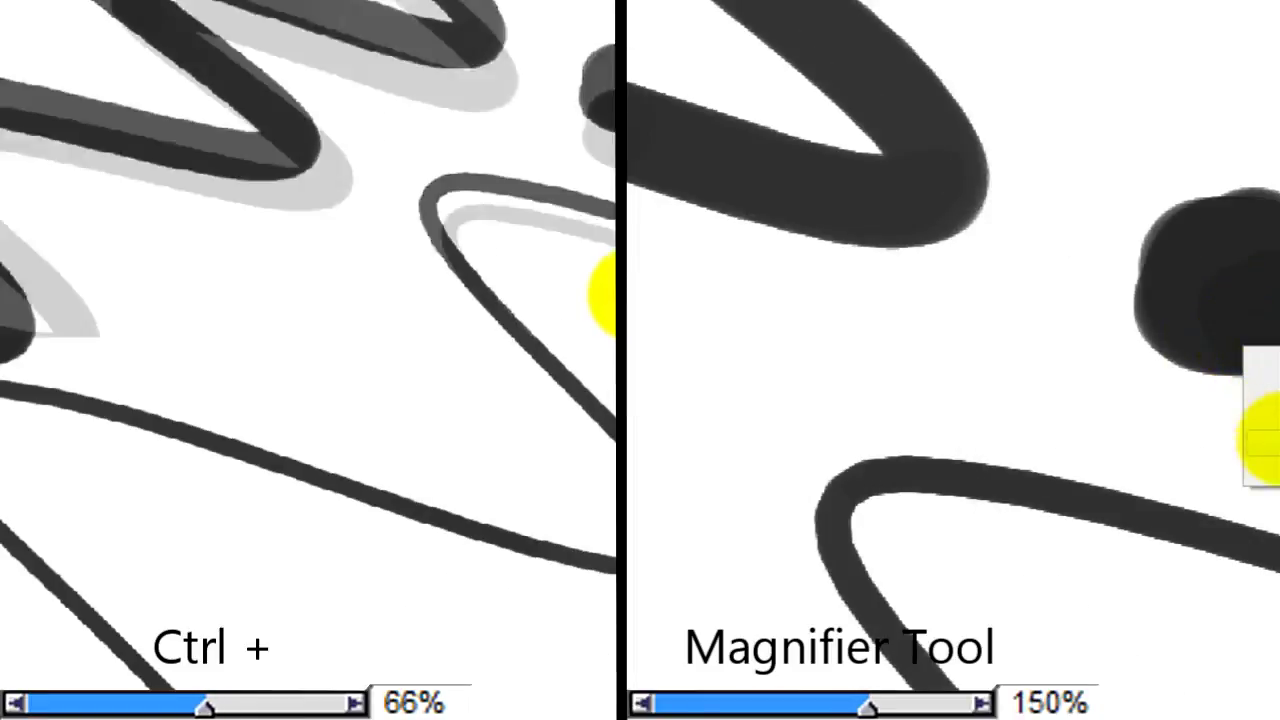
alt+click(1262, 438)
key(ctrl+minus)
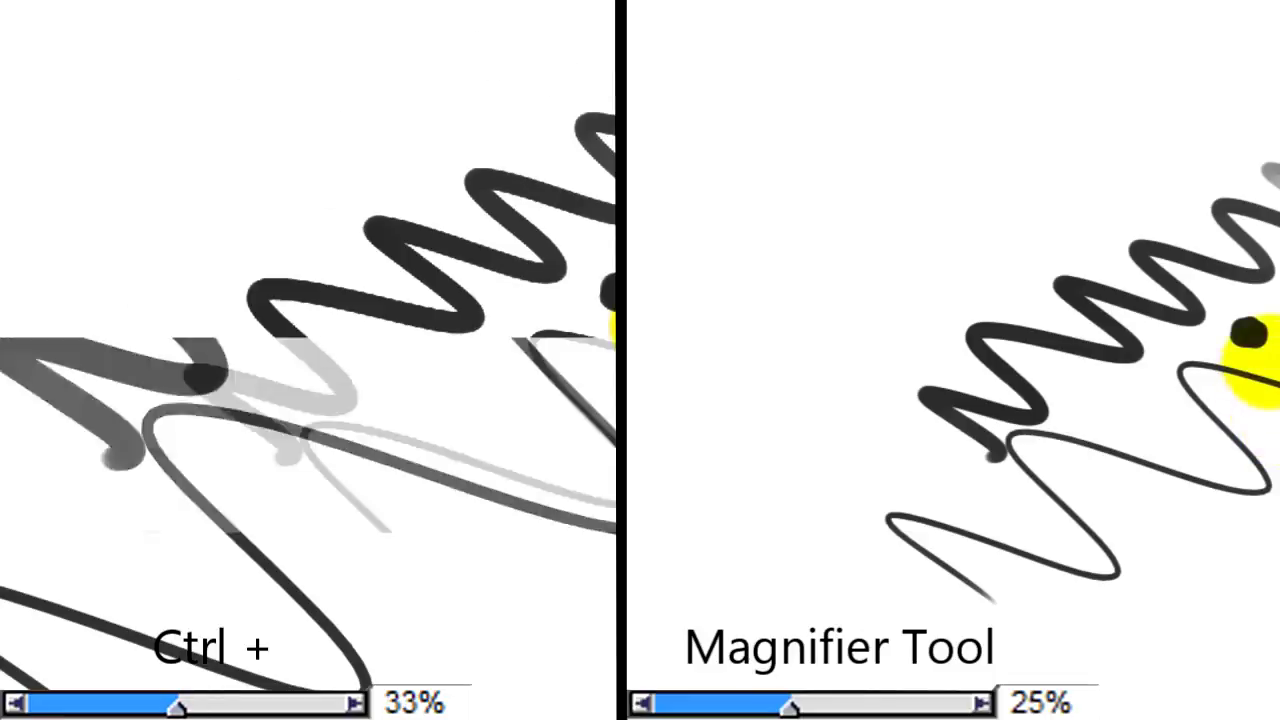
key(ctrl+minus)
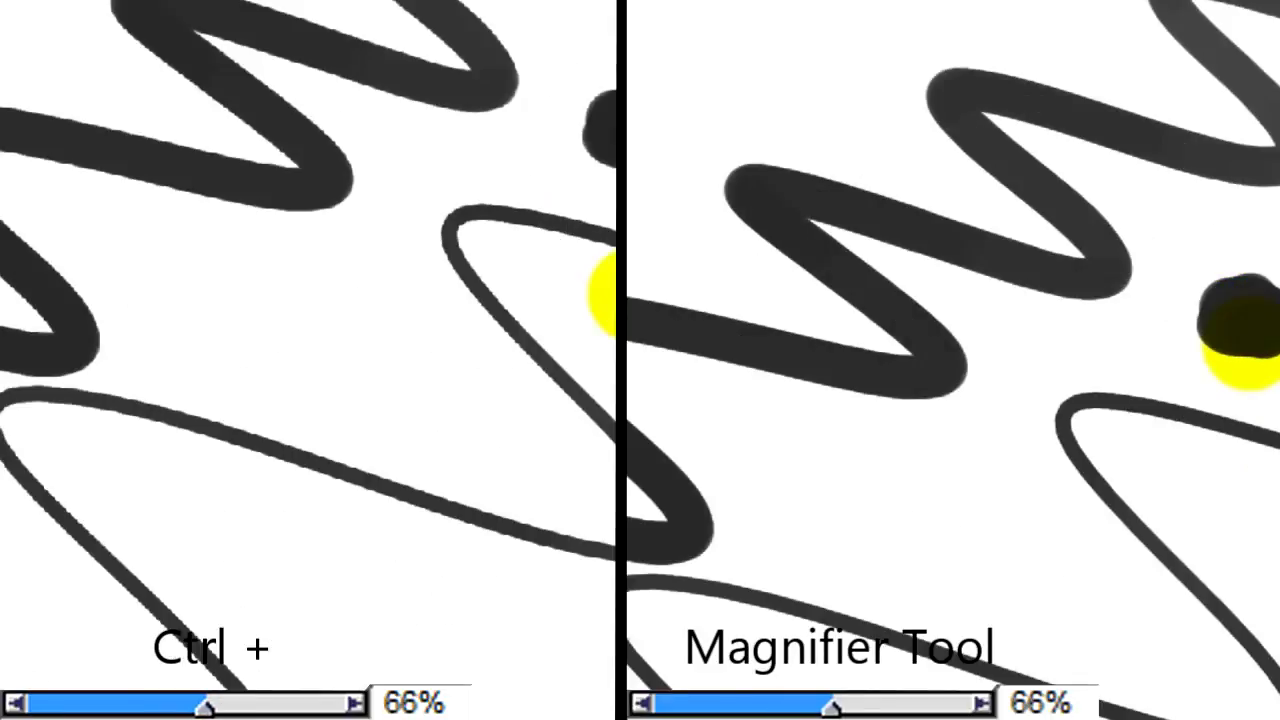